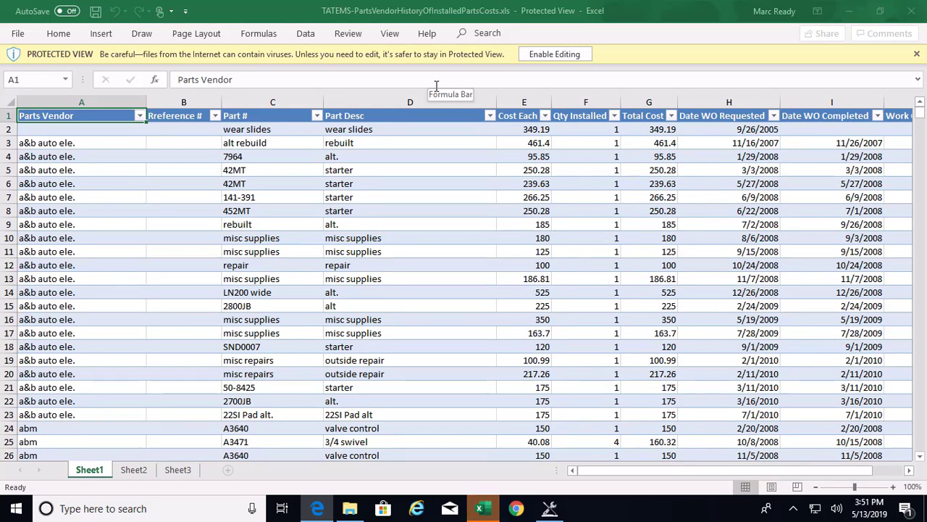
# Enable editing and content for the TATEMS-PartsVendorHistoryOfInstalledPartsCosts.xls workbook
pyautogui.click(554, 56)
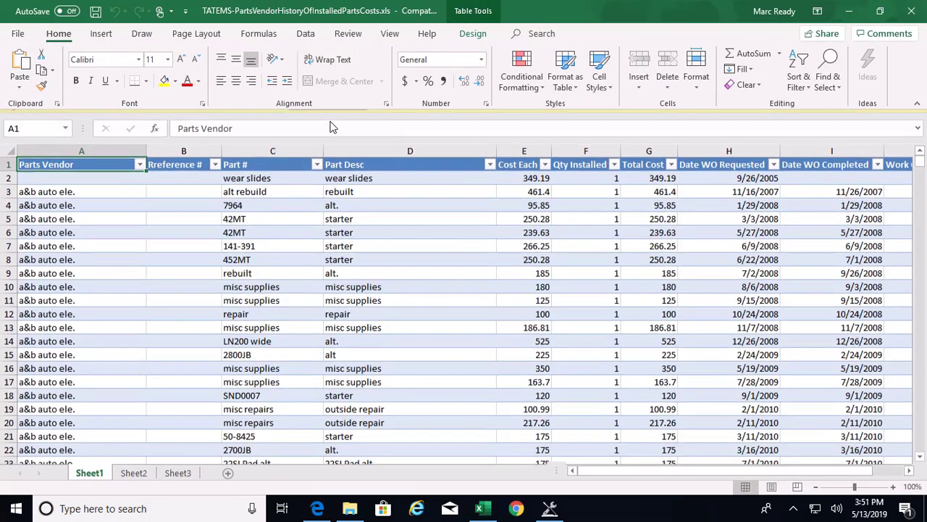
pyautogui.click(332, 119)
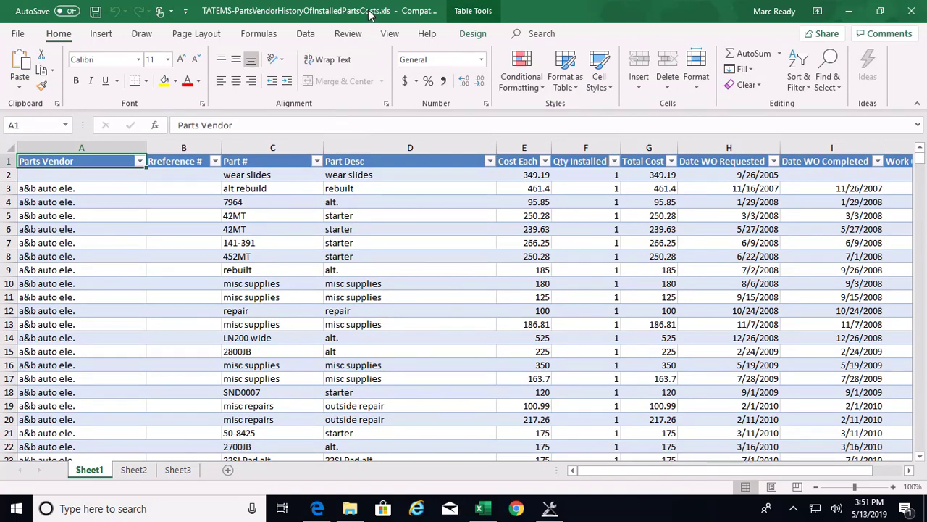
# Switch to TATEMS and copy the full path of the data file from the Networking settings
pyautogui.click(552, 510)
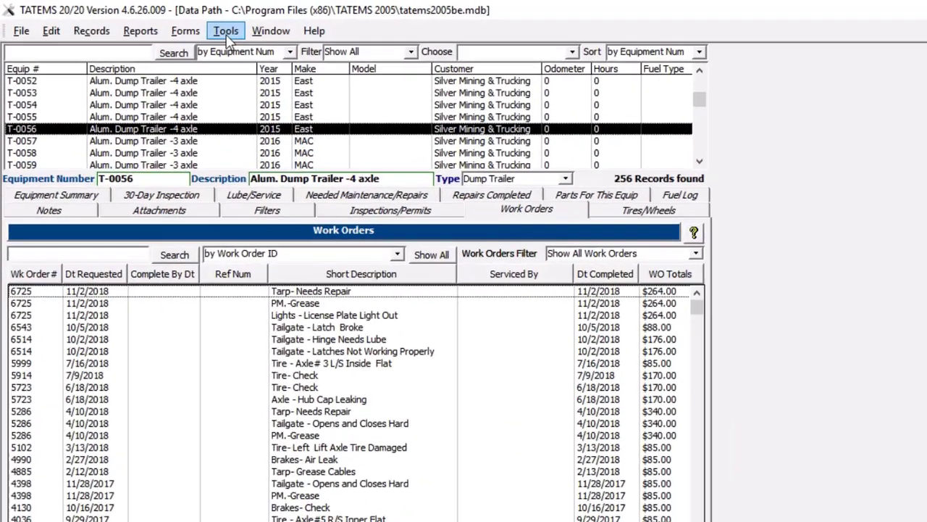
pyautogui.click(200, 24)
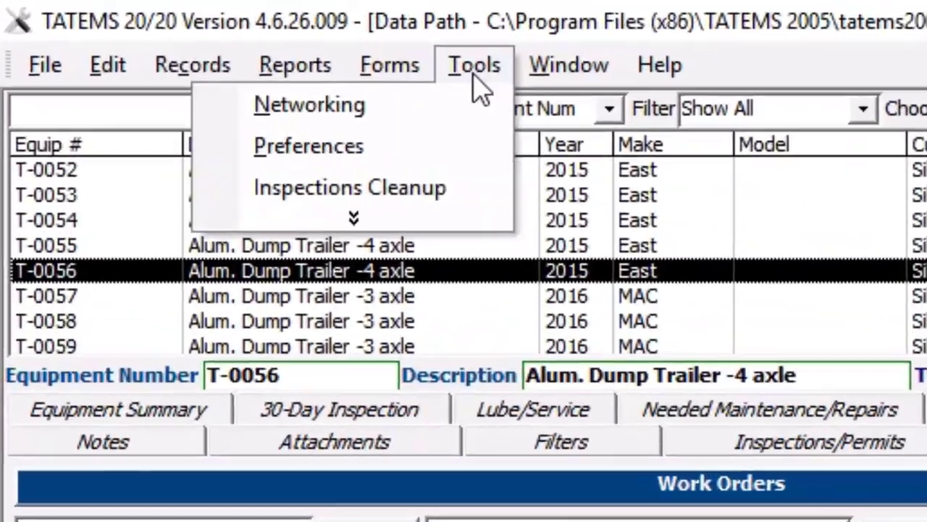
pyautogui.click(309, 104)
pyautogui.rightClick(286, 274)
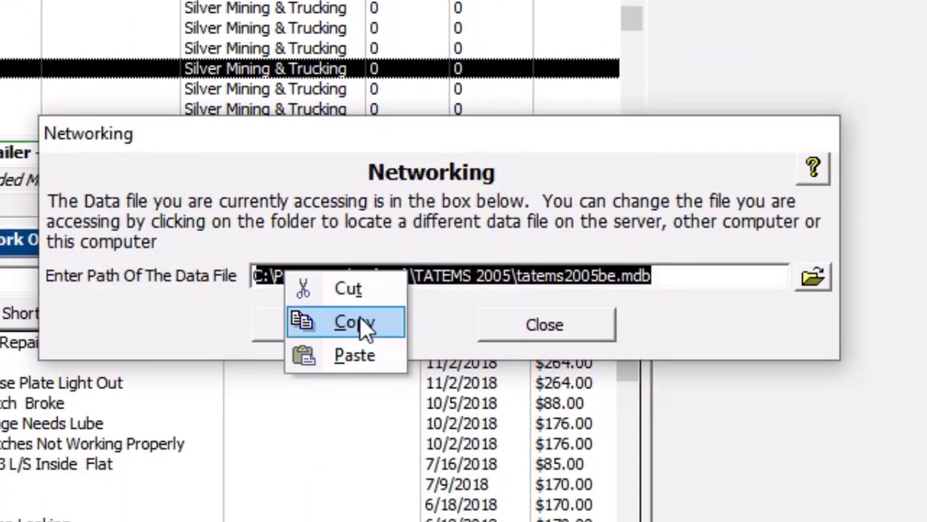
pyautogui.click(361, 318)
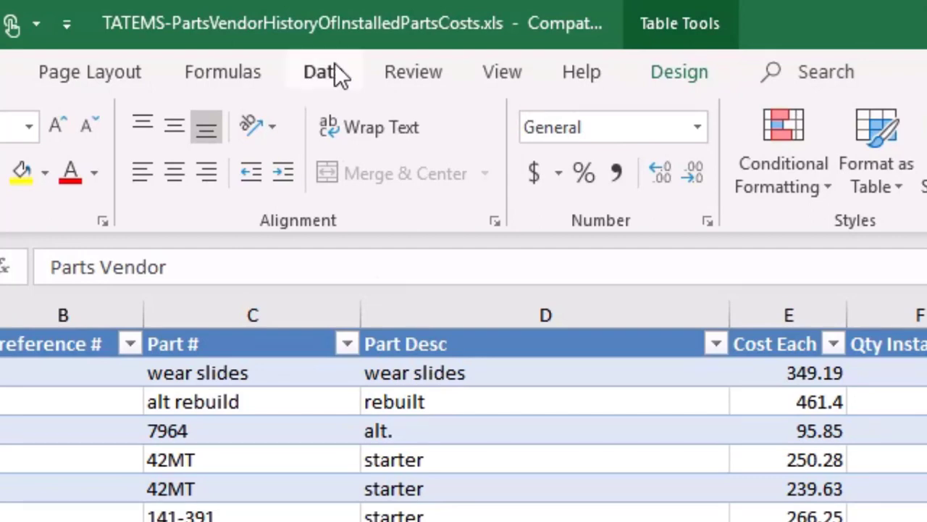
# Switch back to the Excel workbook and open the definition properties of its tatems2005be data connection
pyautogui.click(335, 64)
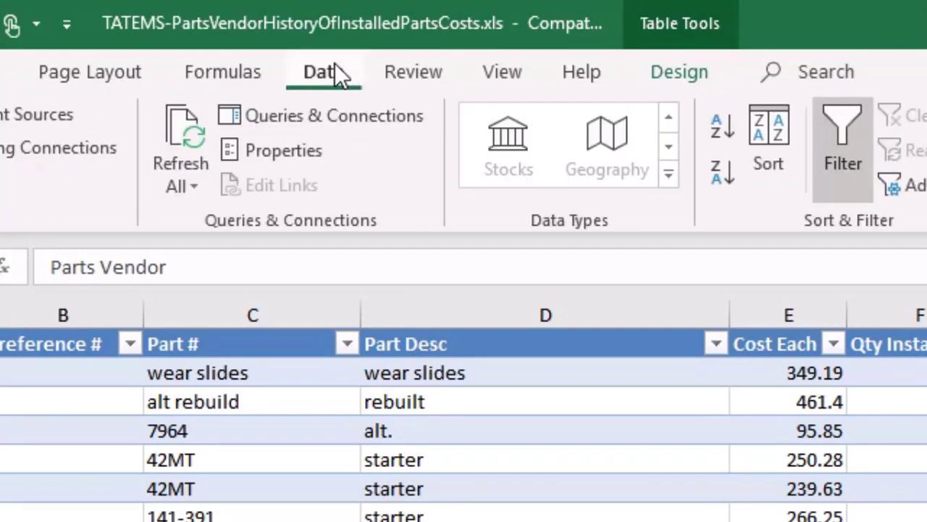
pyautogui.click(337, 113)
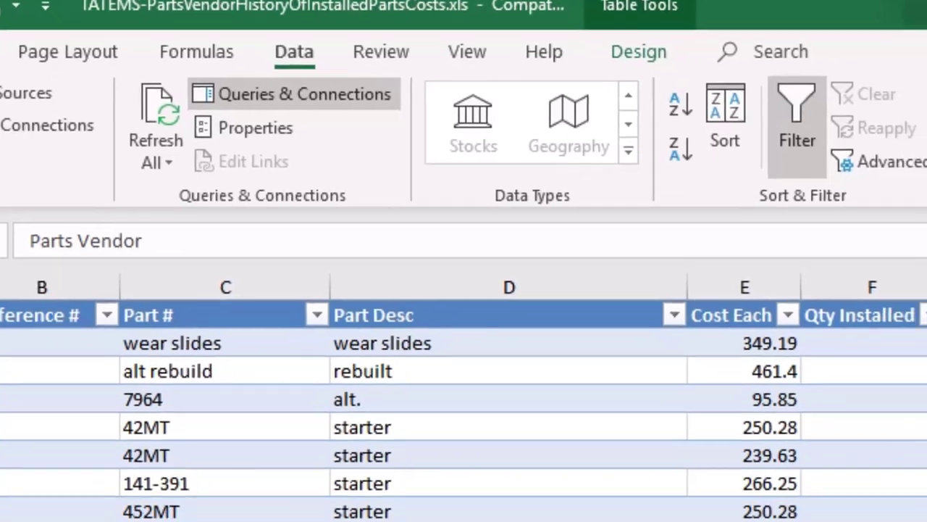
pyautogui.rightClick(712, 182)
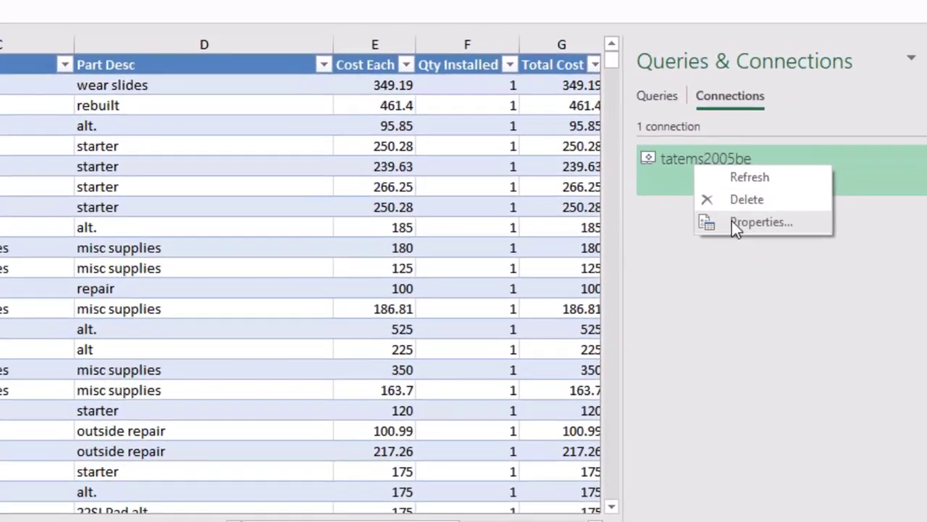
pyautogui.click(690, 205)
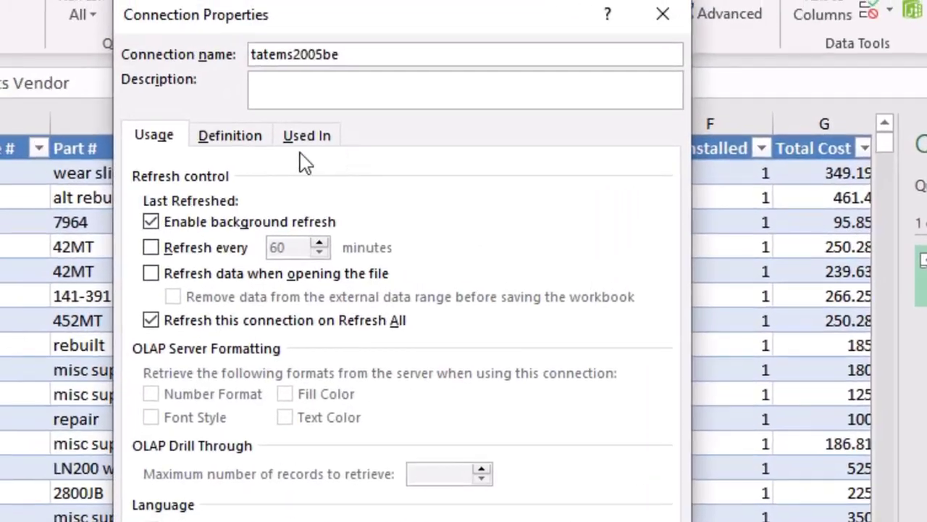
pyautogui.click(268, 153)
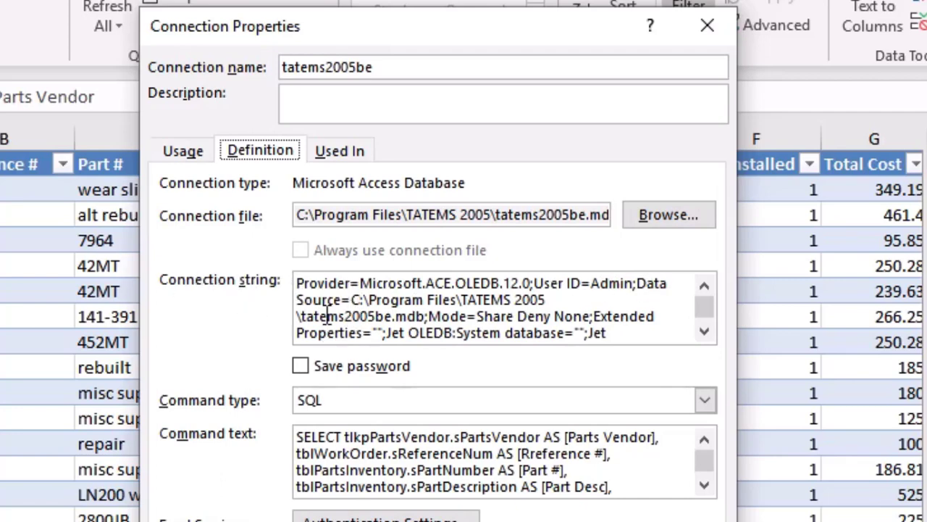
# Replace the connection string's data source path with the copied C:\Program Files (x86)\TATEMS 2005\tatems2005be.mdb, apply it and close the connections list
pyautogui.click(351, 301)
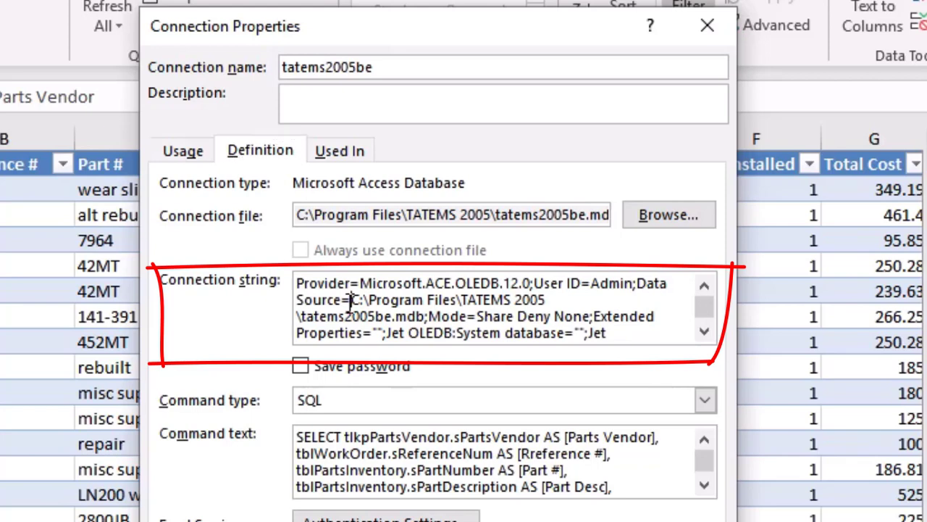
pyautogui.moveTo(351, 300); pyautogui.dragTo(426, 319)
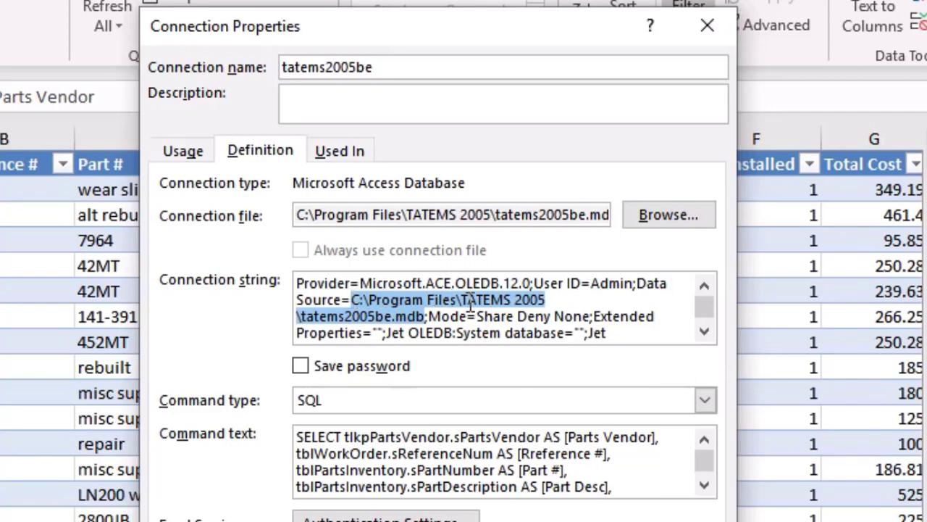
pyautogui.rightClick(382, 306)
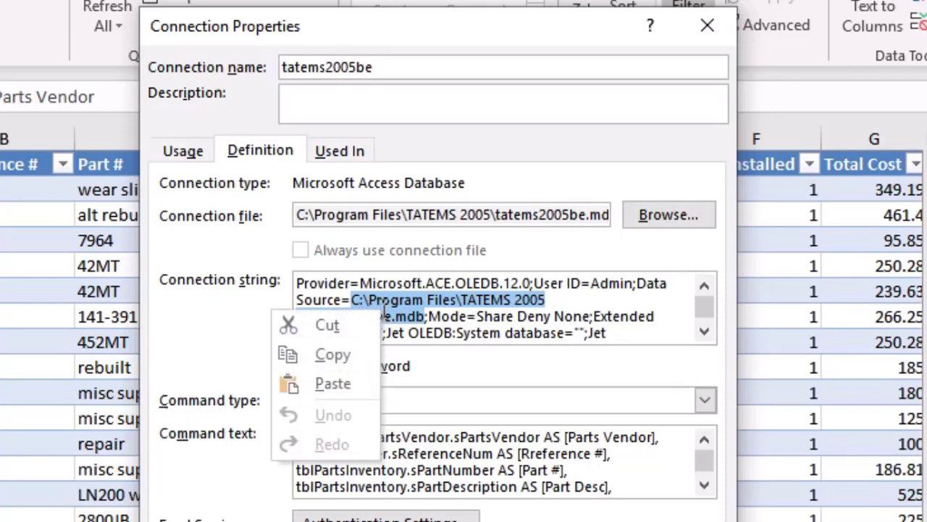
pyautogui.click(354, 384)
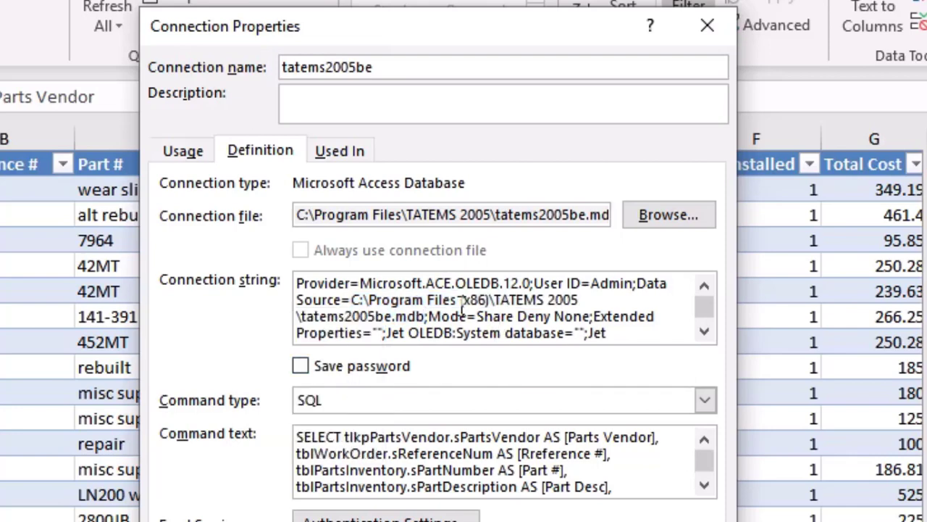
pyautogui.moveTo(351, 299); pyautogui.dragTo(421, 317)
pyautogui.click(596, 521)
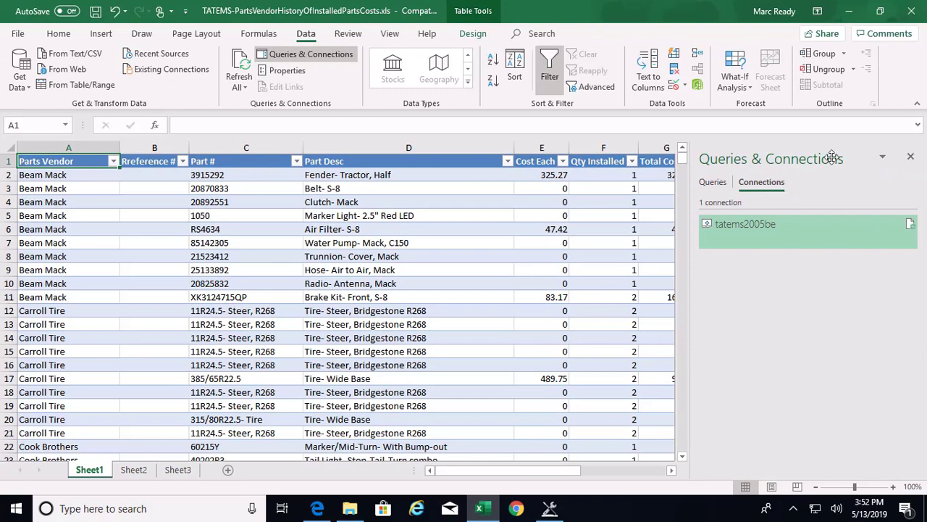
pyautogui.click(910, 160)
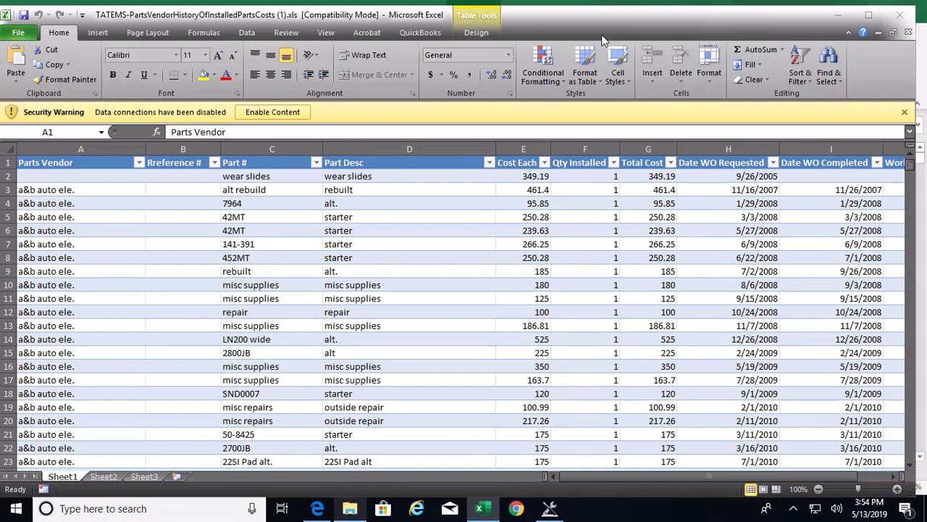
# Enable content in the older Excel version's "(1)" workbook copy and review the definition of its tatems2005be connection, including the connection string
pyautogui.click(275, 113)
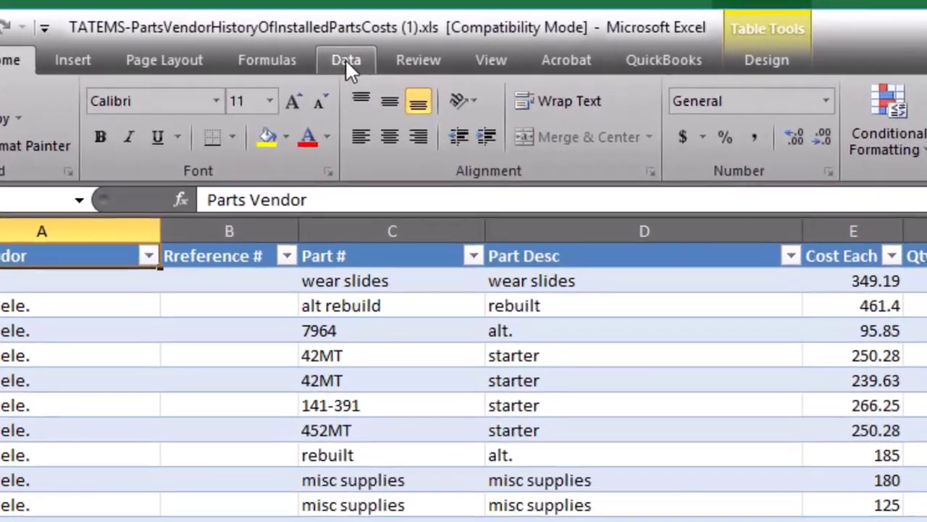
pyautogui.click(280, 42)
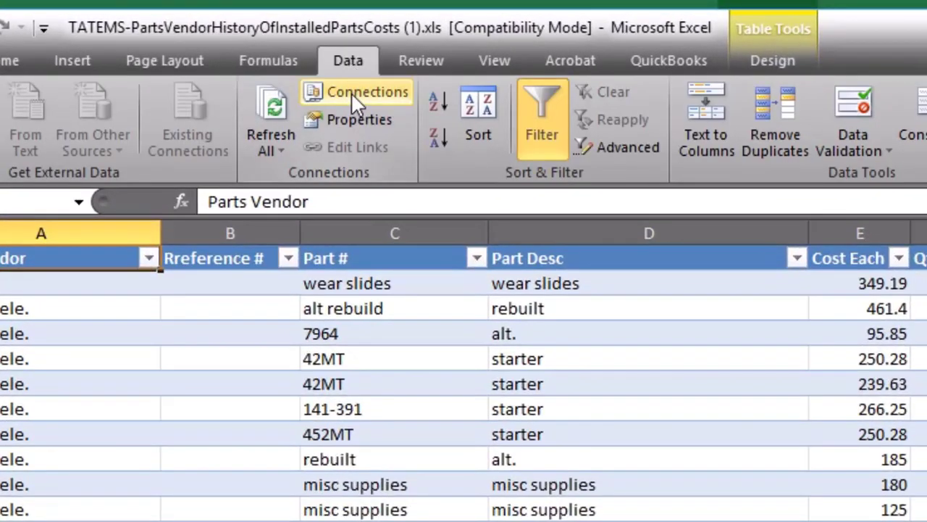
pyautogui.click(353, 94)
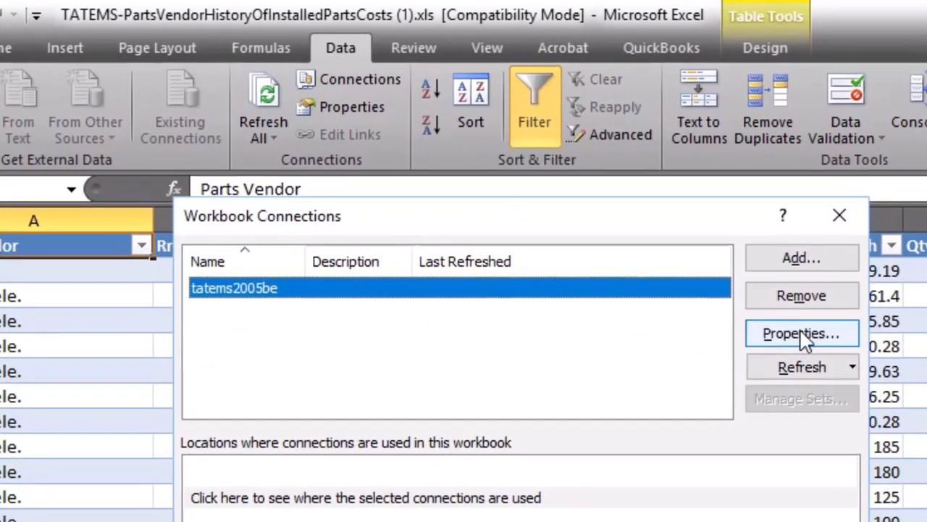
pyautogui.click(801, 333)
pyautogui.click(321, 164)
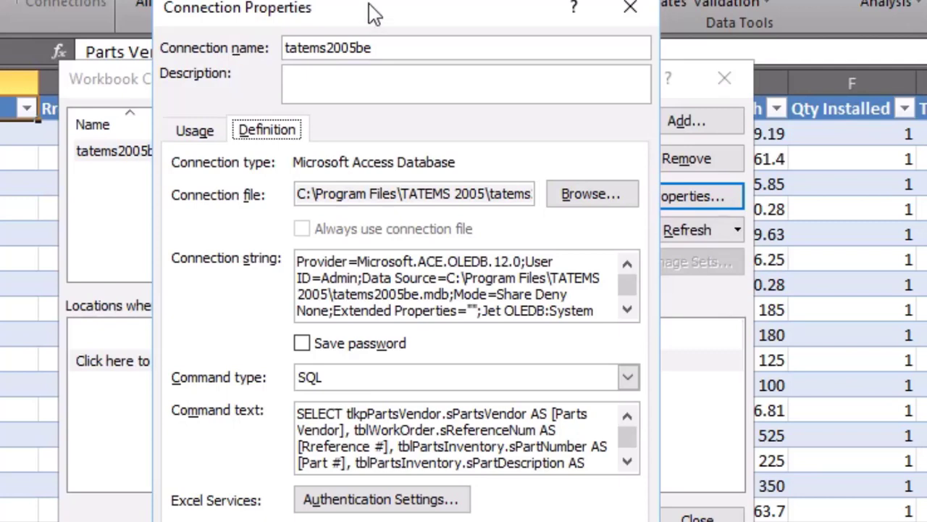
pyautogui.moveTo(374, 16); pyautogui.dragTo(373, 33)
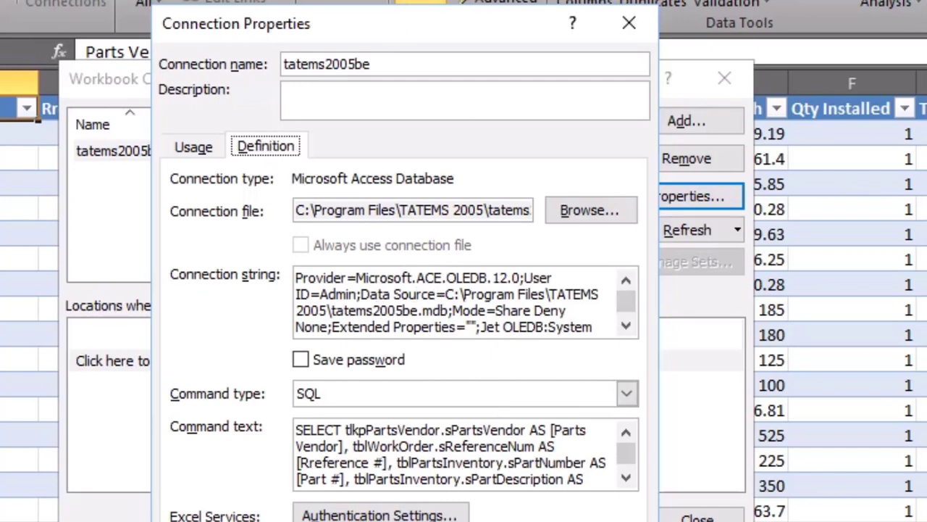
pyautogui.click(614, 521)
pyautogui.click(697, 519)
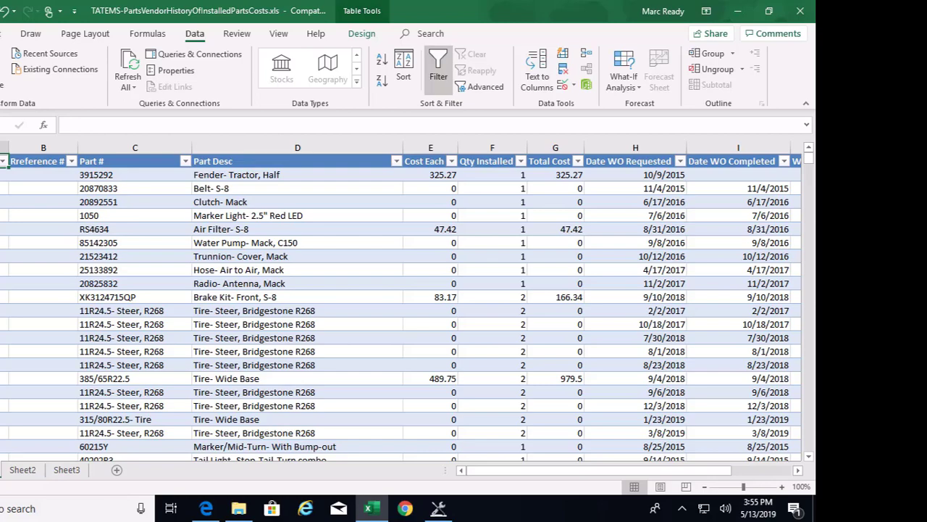
# Examine the part descriptions and the Cost Each values in the original workbook's refreshed parts table
pyautogui.scroll(-1, 400, 312)
pyautogui.scroll(1, 401, 312)
pyautogui.moveTo(226, 175); pyautogui.dragTo(224, 291)
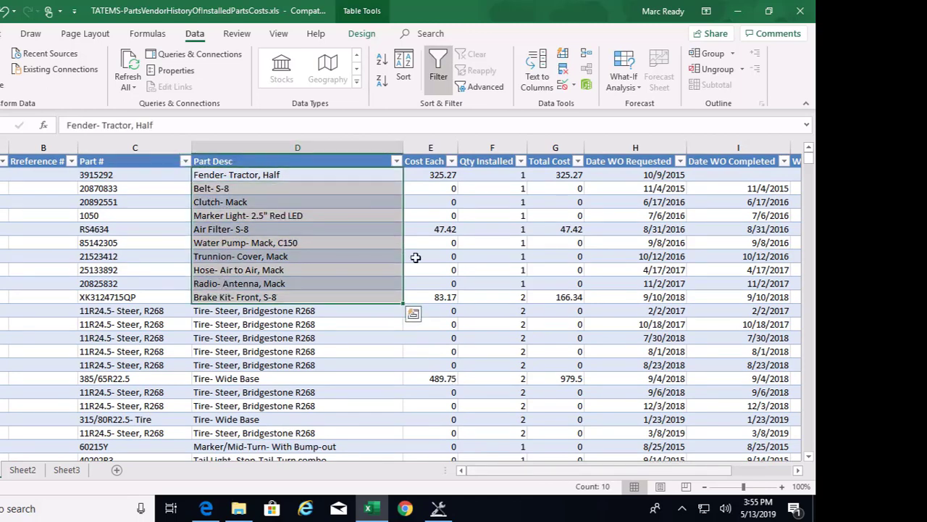
pyautogui.click(432, 177)
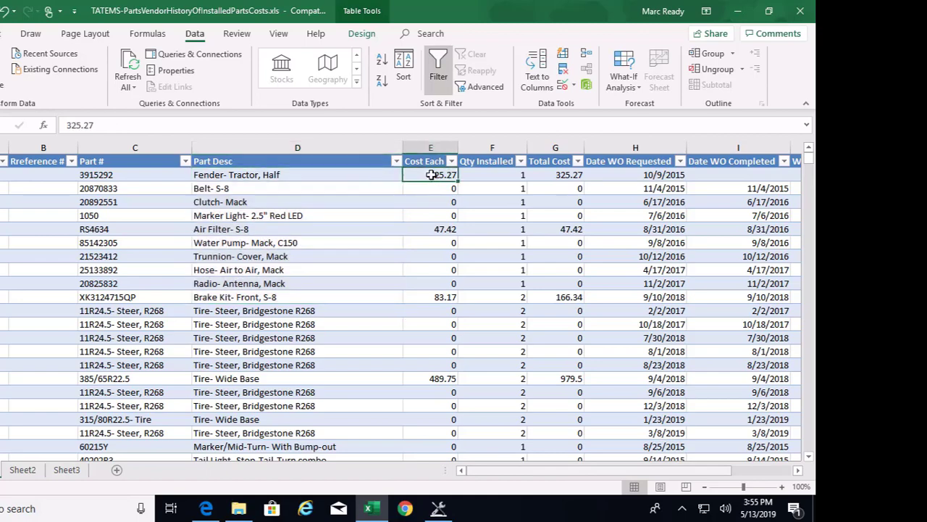
pyautogui.moveTo(432, 175); pyautogui.dragTo(432, 297)
pyautogui.scroll(-2, 439, 349)
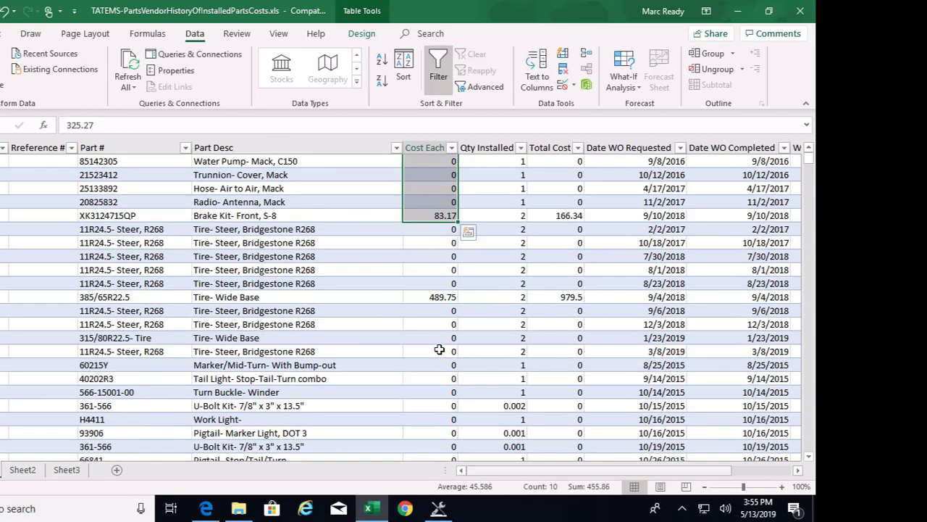
pyautogui.scroll(-13, 439, 350)
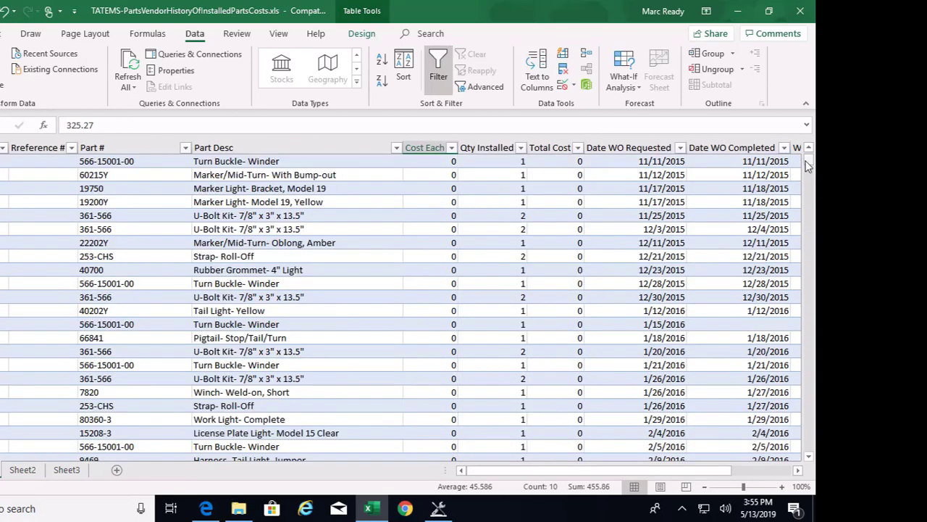
pyautogui.moveTo(809, 165)
pyautogui.mouseDown()
pyautogui.moveTo(813, 274)
pyautogui.moveTo(810, 168)
pyautogui.moveTo(797, 152)
pyautogui.mouseUp()
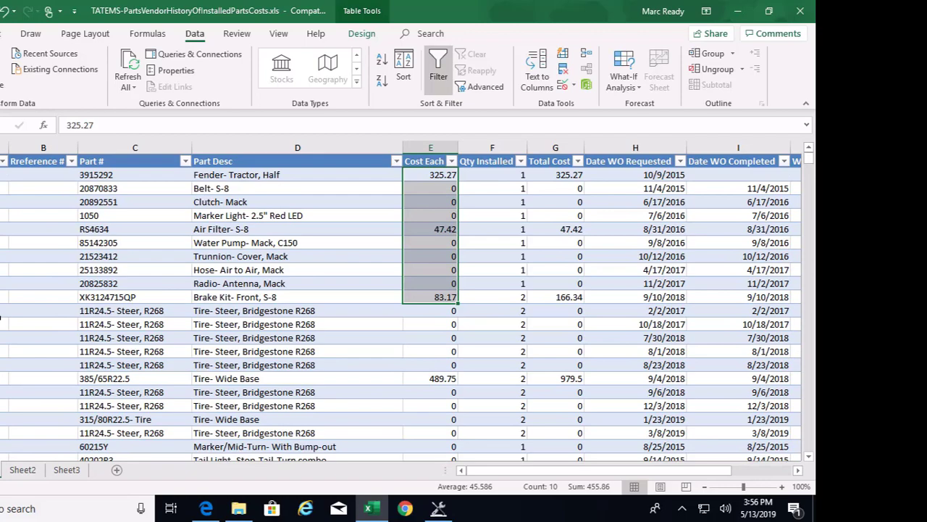
# Look through the vendor names in the Parts Vendor column, from Beam Mack to Carroll Tire and beyond
pyautogui.click(3, 202)
pyautogui.click(3, 175)
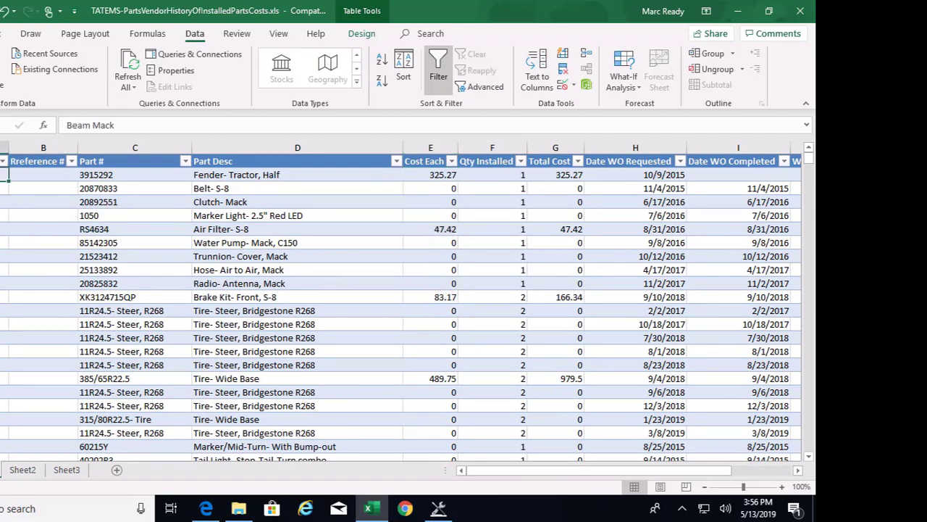
pyautogui.scroll(-4, 400, 302)
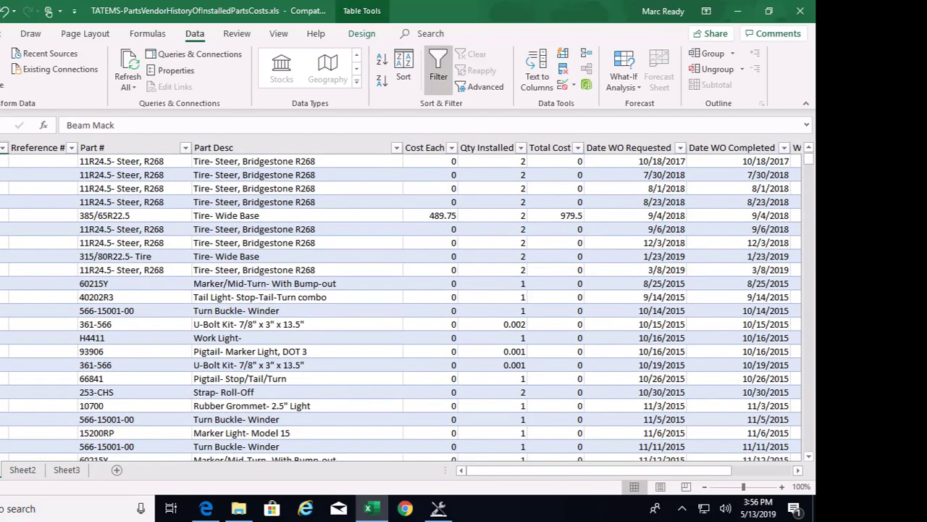
pyautogui.scroll(-1, 401, 301)
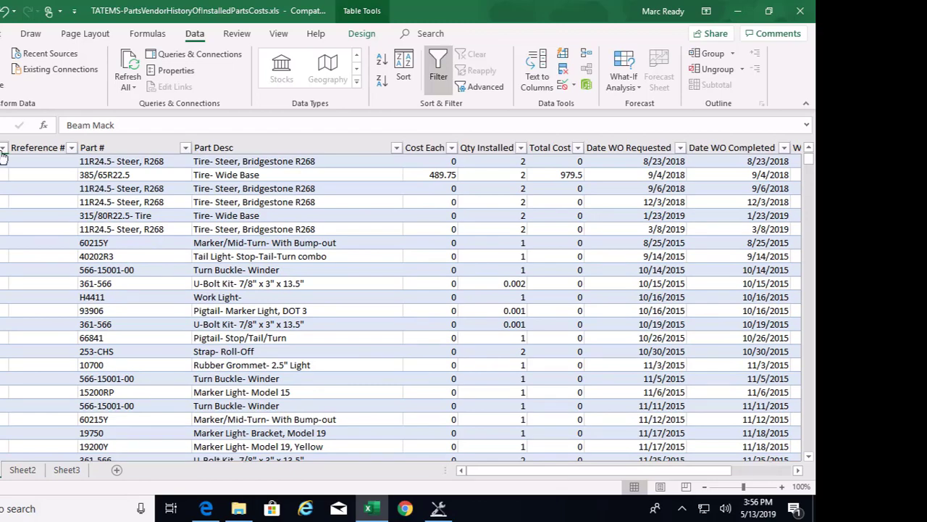
pyautogui.scroll(-11, 3, 154)
pyautogui.scroll(8, 0, 224)
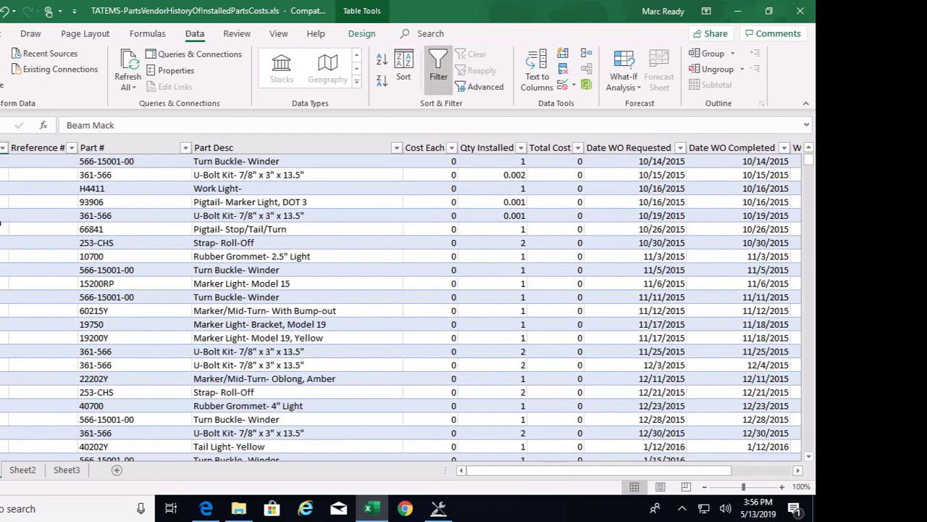
pyautogui.scroll(6, 1, 224)
pyautogui.click(2, 256)
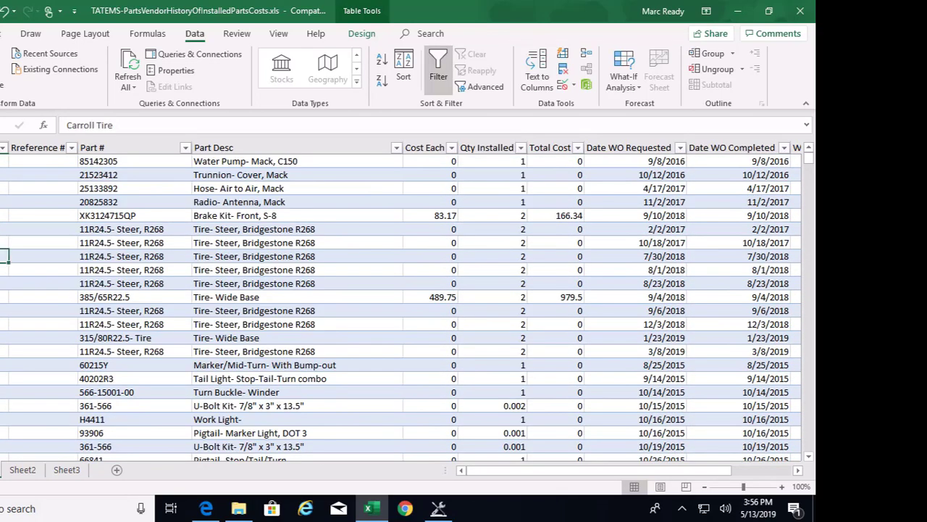
# Filter the Parts Vendor column on Sheet1 to show only Carroll Tire
pyautogui.click(3, 148)
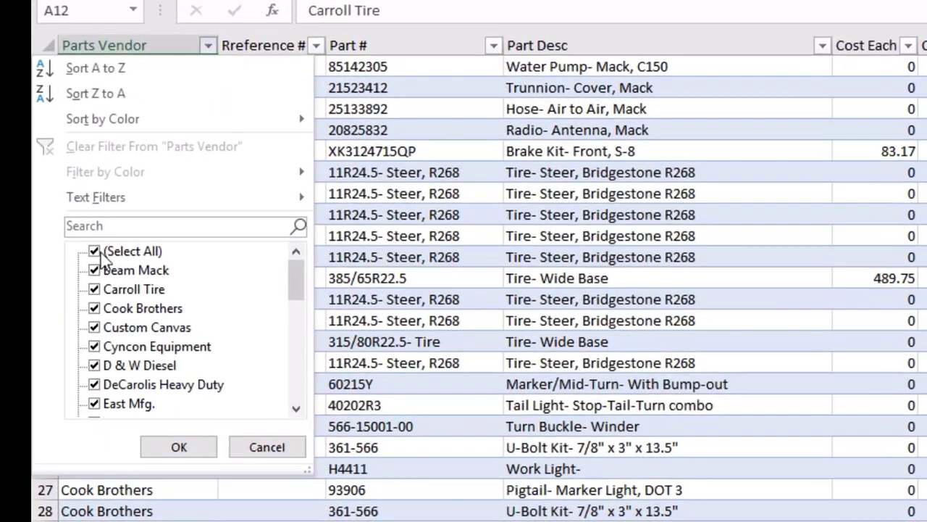
pyautogui.click(0, 280)
pyautogui.click(100, 289)
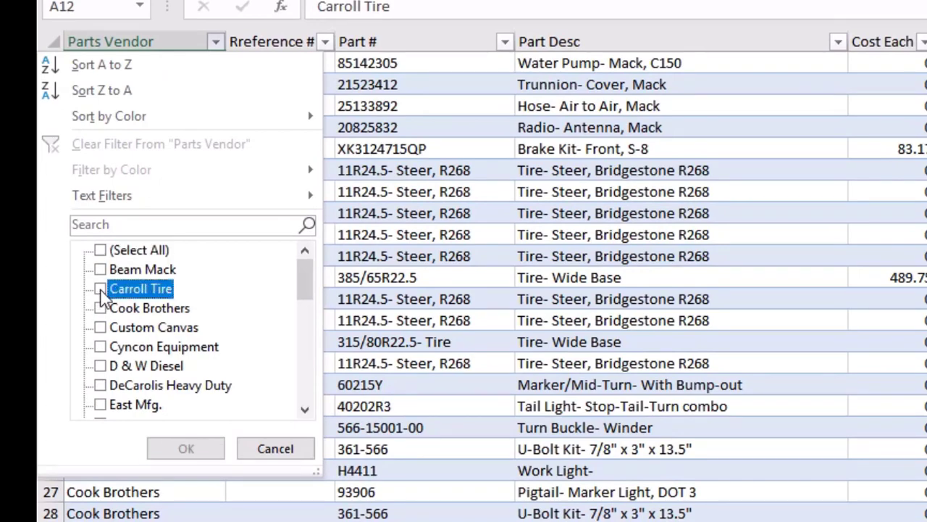
pyautogui.click(186, 449)
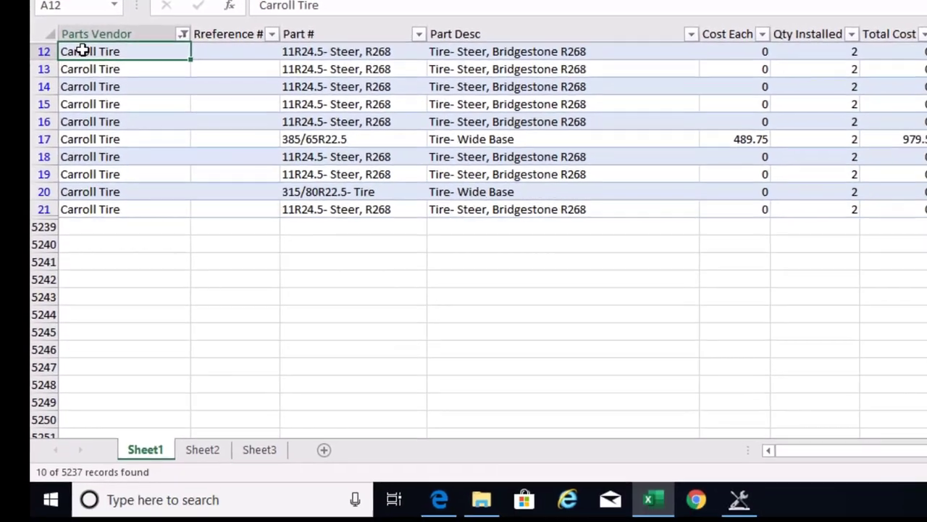
# Copy the filtered Carroll Tire rows with their column headers and paste them into Sheet2 starting at cell A1
pyautogui.moveTo(94, 63); pyautogui.dragTo(107, 261)
pyautogui.moveTo(87, 212); pyautogui.dragTo(926, 209)
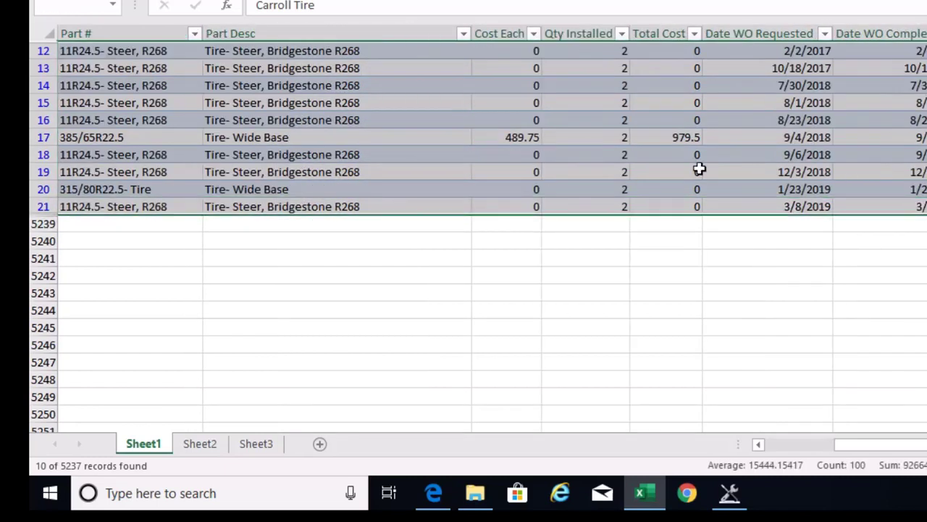
pyautogui.rightClick(556, 112)
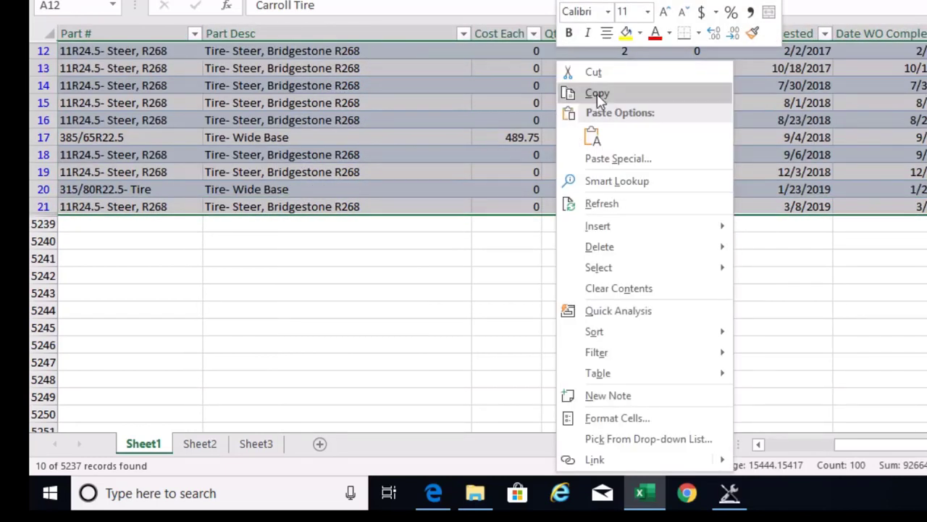
pyautogui.click(597, 94)
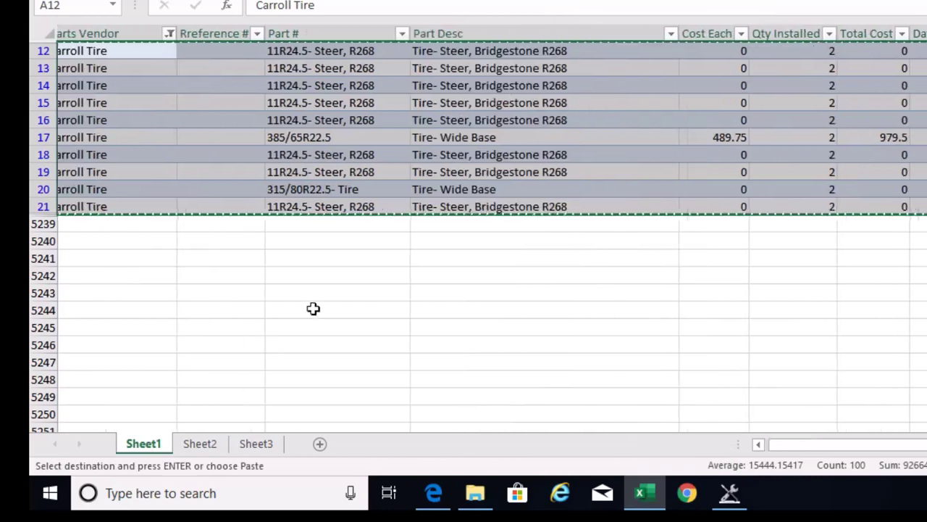
pyautogui.click(201, 444)
pyautogui.rightClick(72, 54)
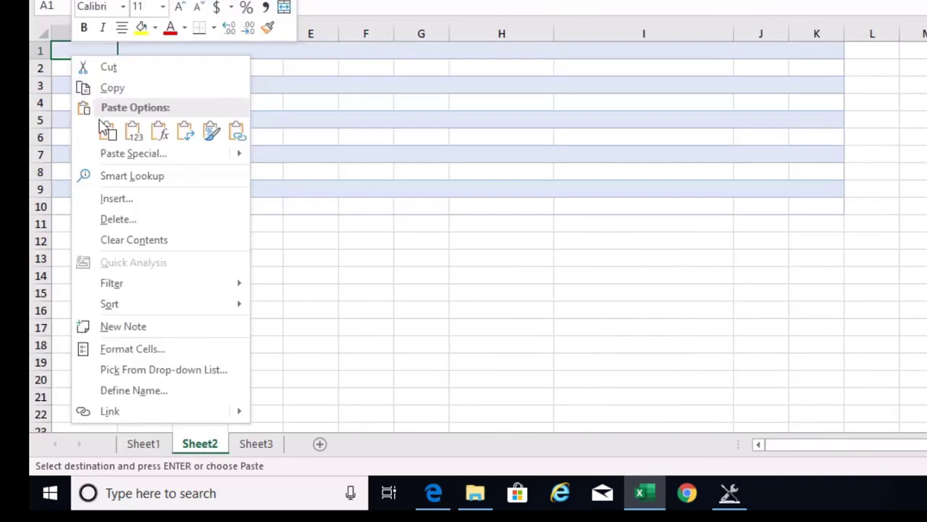
pyautogui.click(106, 131)
pyautogui.click(296, 292)
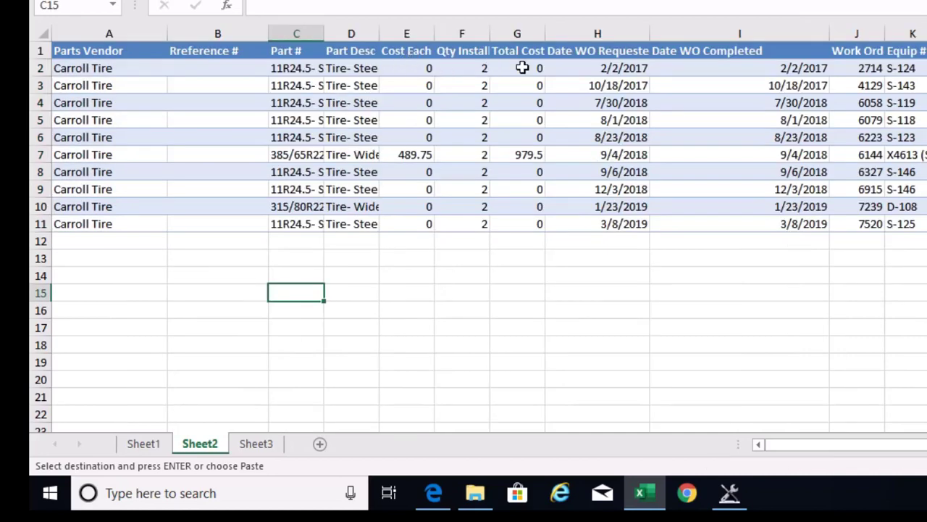
# Add an AutoSum total in cell G12 beneath the Total Cost values in G2 to G11 on Sheet2
pyautogui.moveTo(523, 66); pyautogui.dragTo(530, 247)
pyautogui.hotkey('ctrl', 'v')
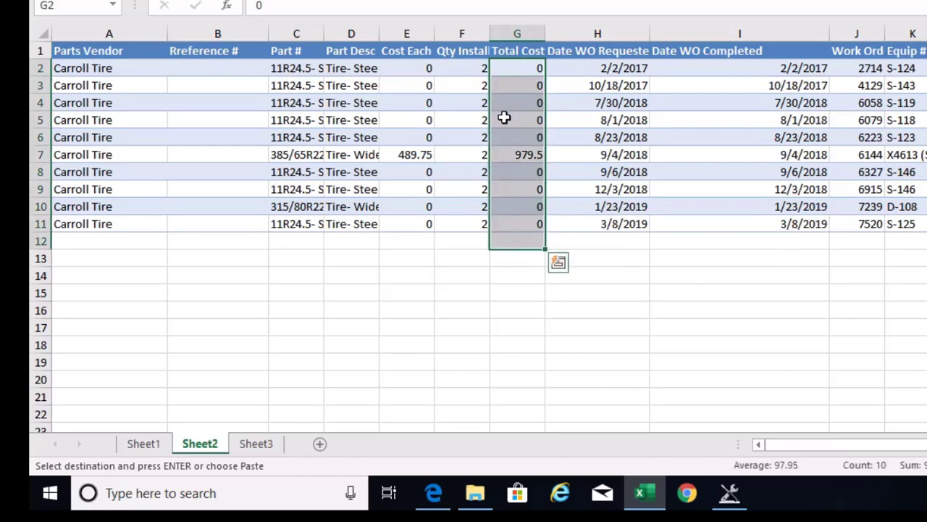
pyautogui.moveTo(511, 71); pyautogui.dragTo(503, 247)
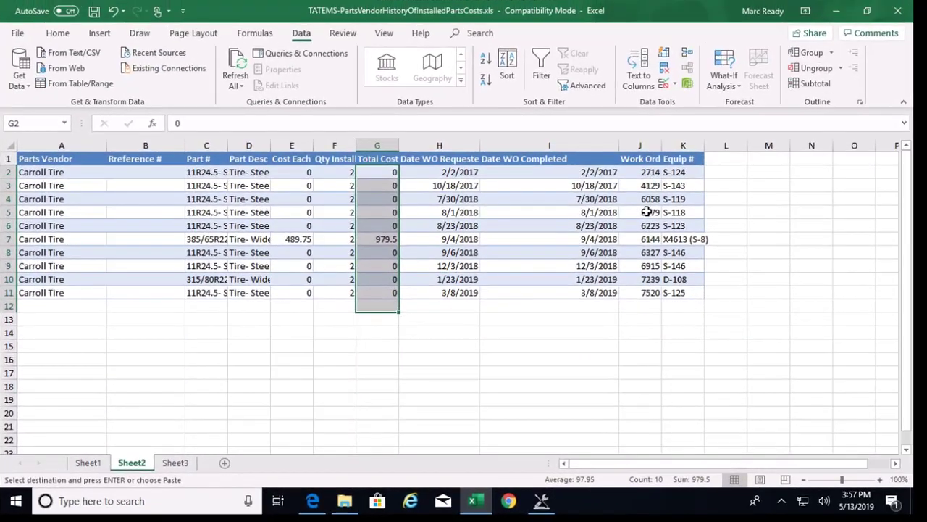
pyautogui.click(53, 37)
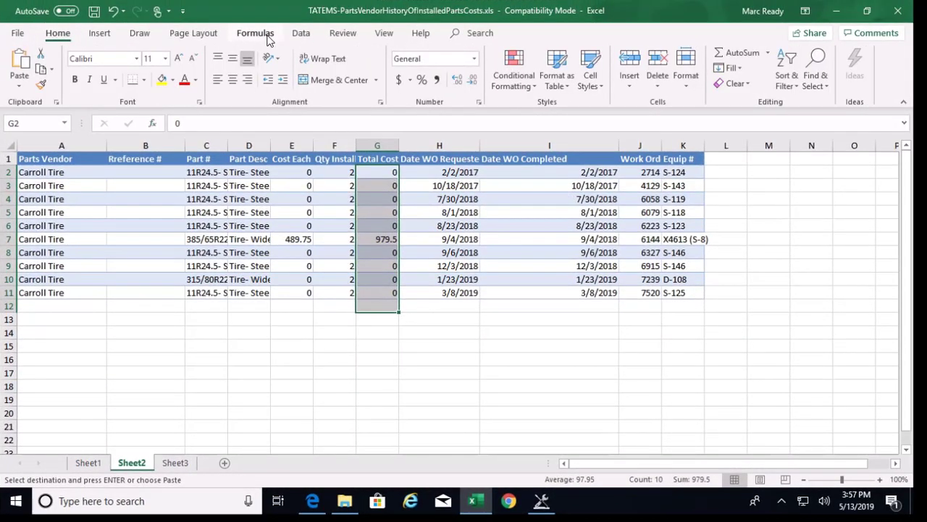
pyautogui.click(749, 55)
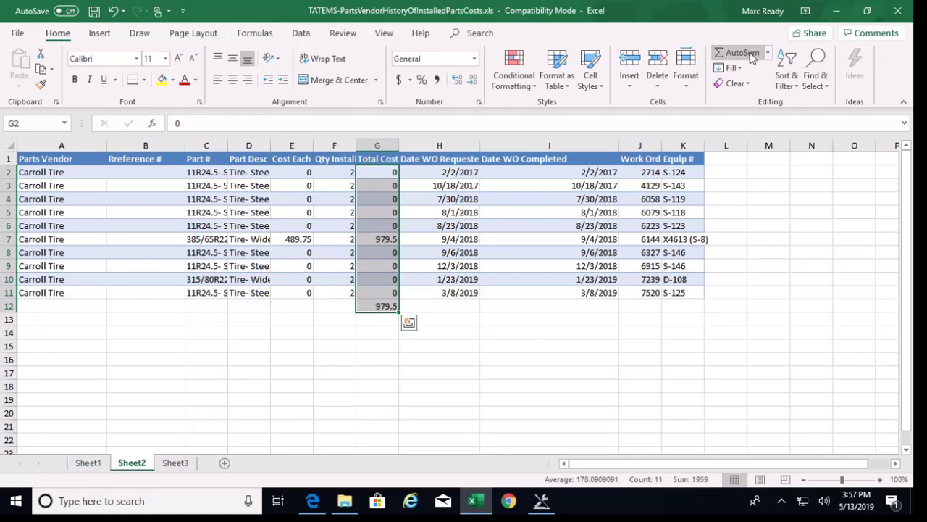